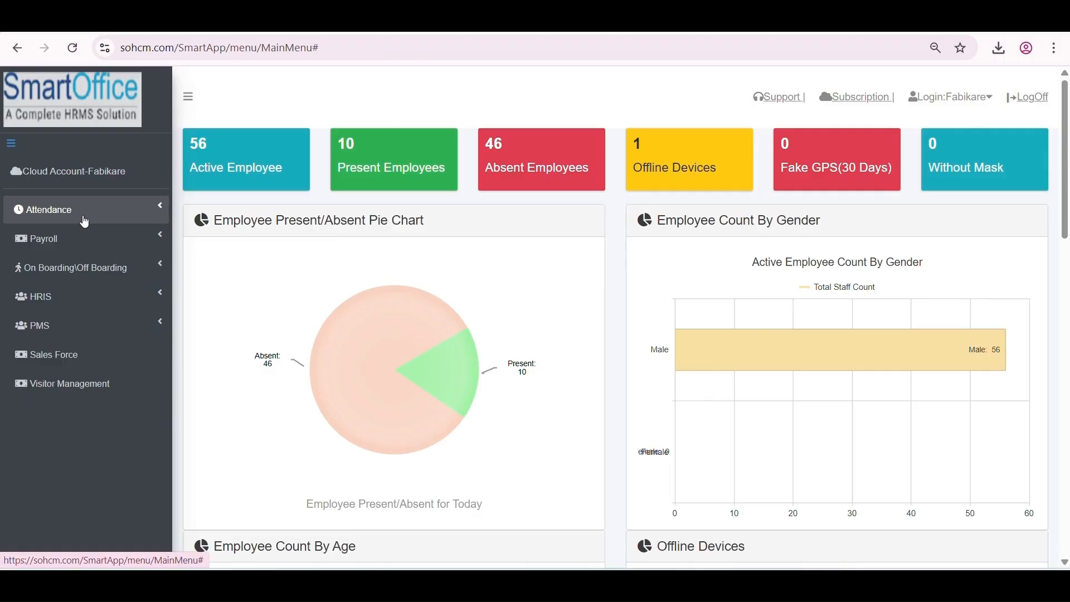
Open the shift list in the Attendance classified master and bring up the form for adding a shift
click(85, 221)
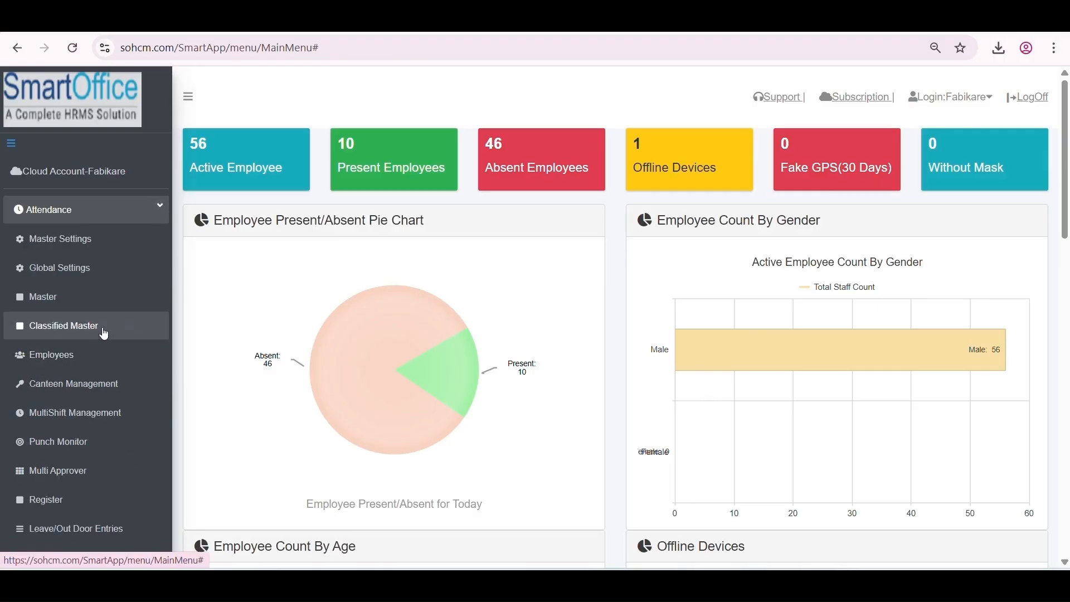
click(103, 332)
click(467, 142)
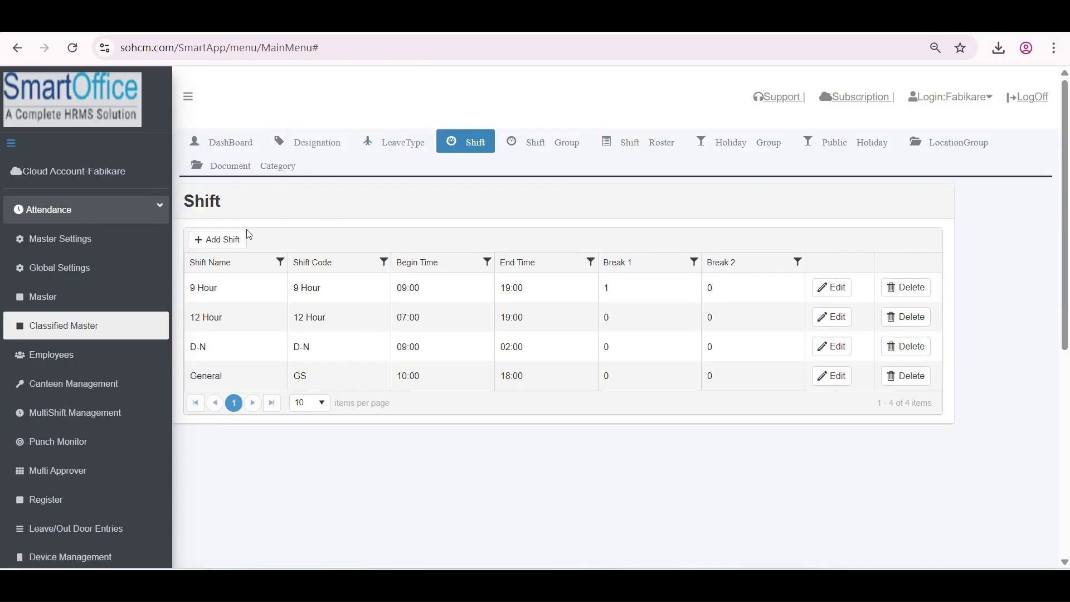
click(214, 239)
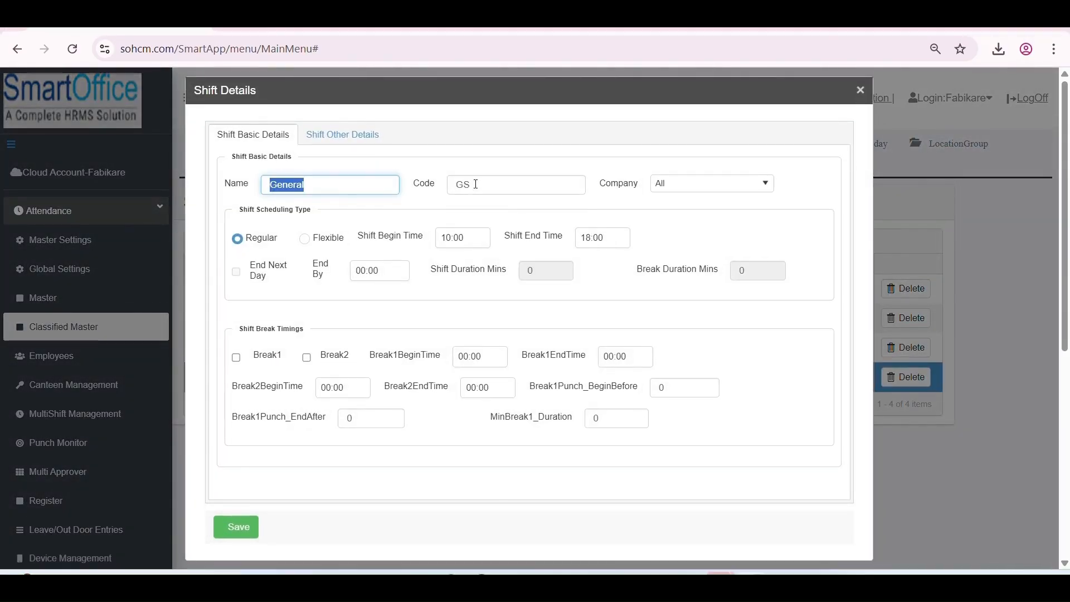
Examine the General shift's basic details: its name, code, scheduling type, and begin and end times
drag(475, 184, 423, 179)
click(394, 216)
click(467, 181)
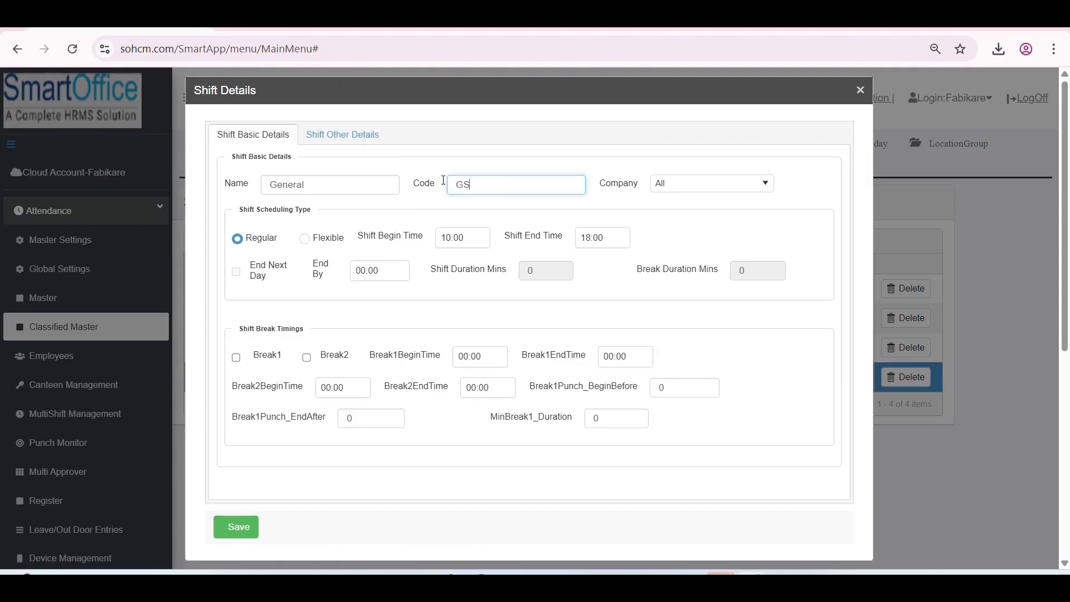
click(396, 211)
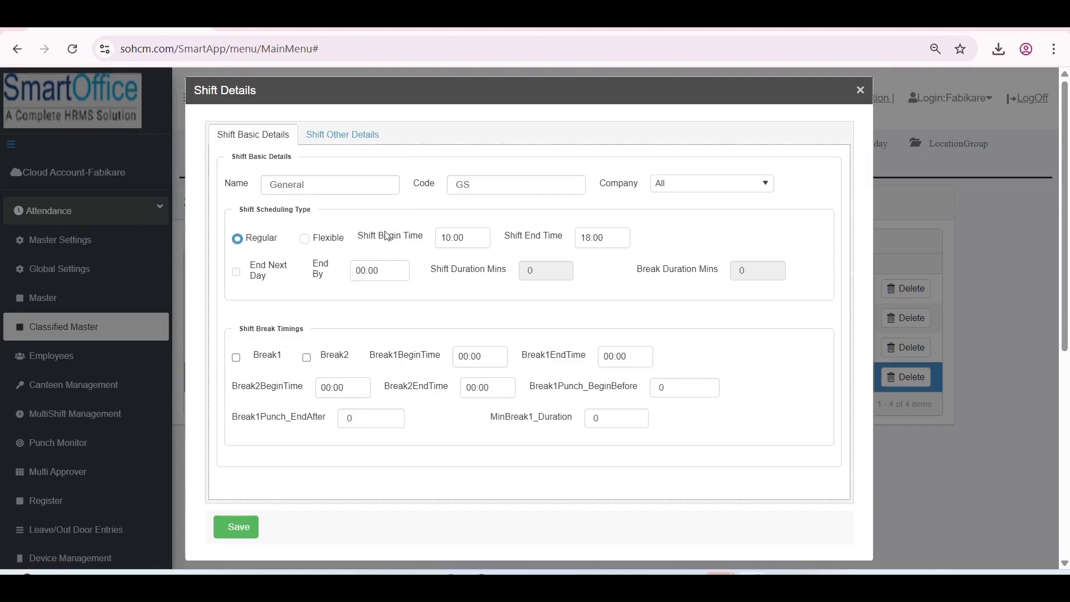
double_click(341, 244)
click(379, 213)
drag(413, 238, 378, 236)
click(377, 216)
double_click(470, 276)
click(485, 214)
double_click(468, 238)
drag(411, 236, 384, 236)
click(377, 215)
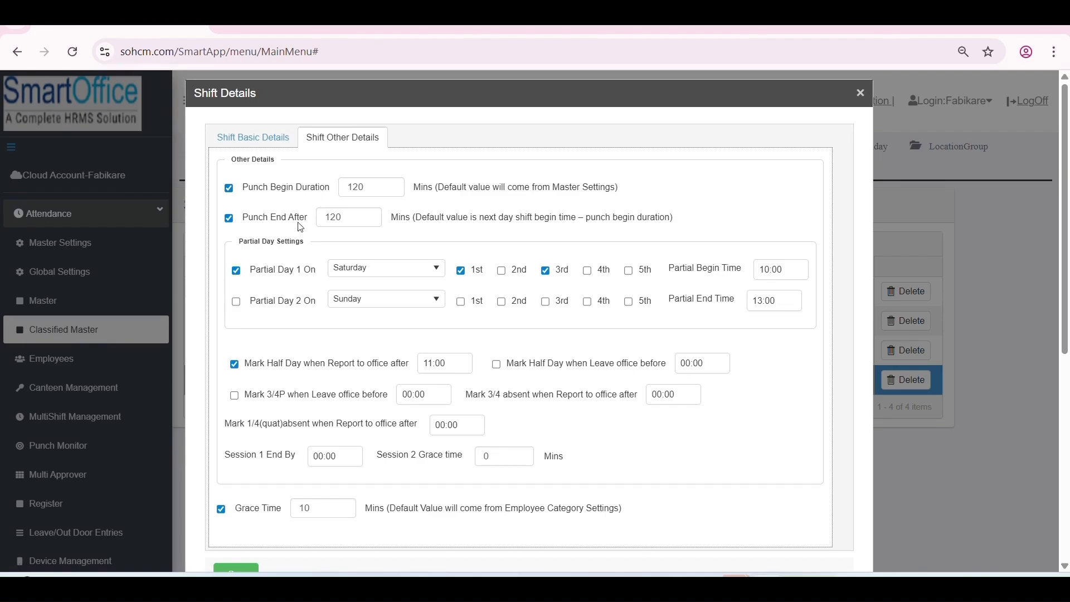
Review the General shift's punch begin and end durations and its partial day settings with their begin and end times
drag(299, 225, 227, 223)
drag(375, 186, 338, 199)
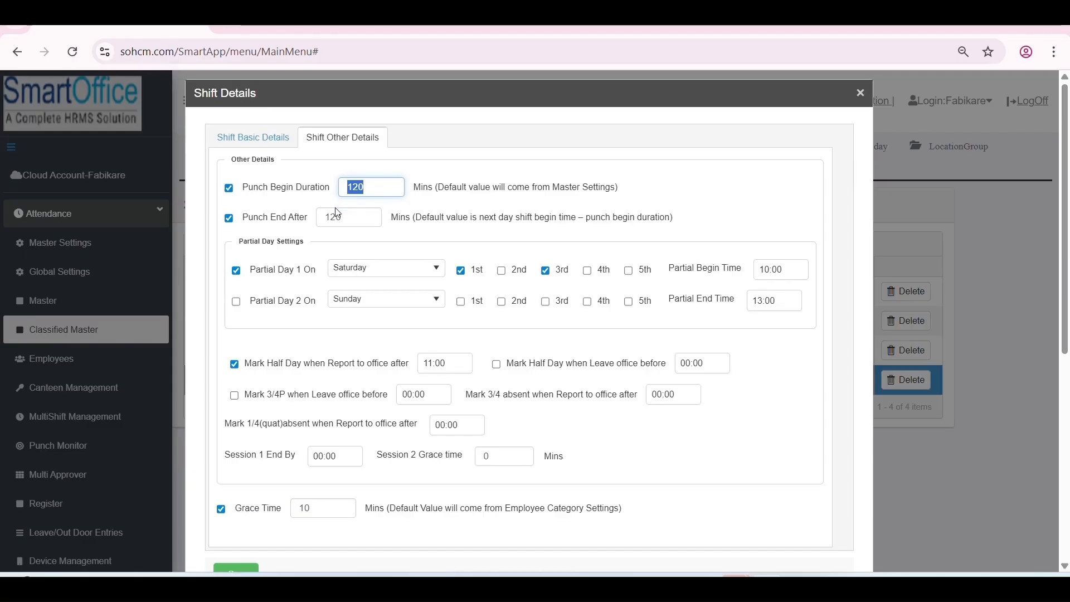
drag(373, 222, 308, 224)
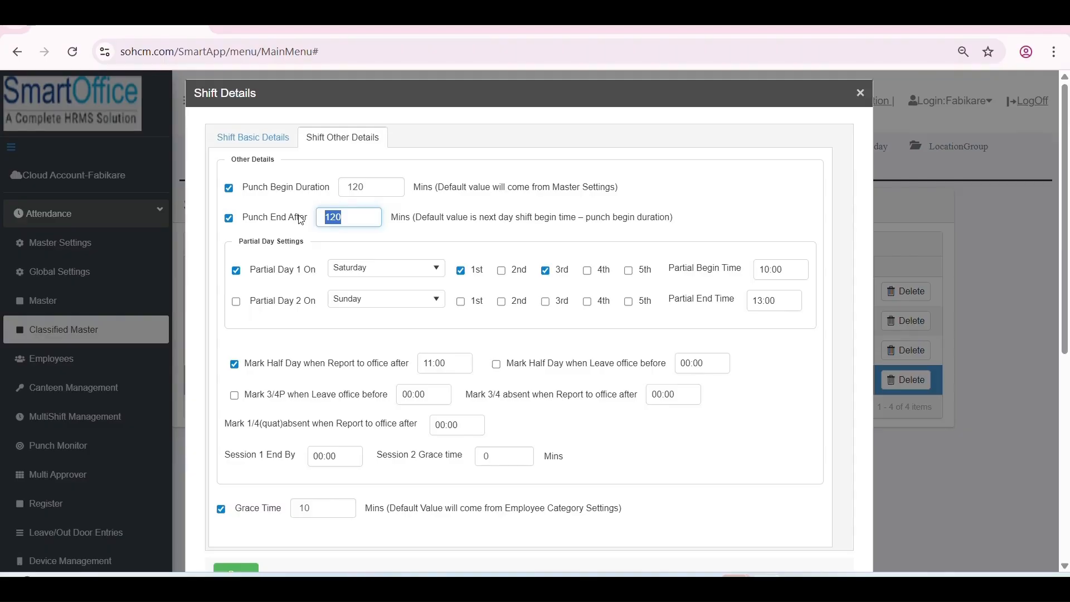
click(633, 239)
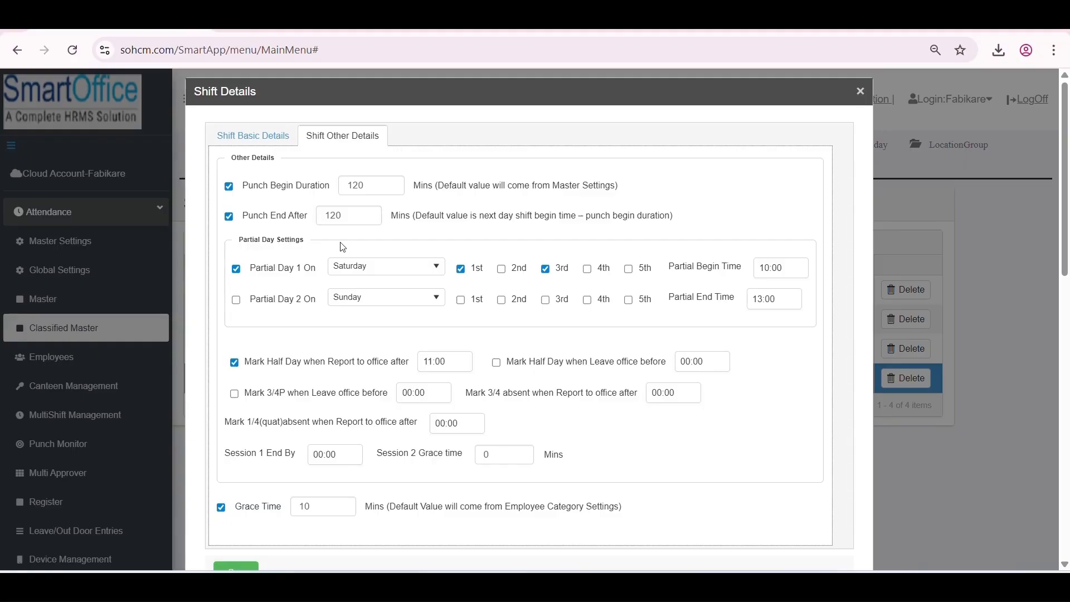
drag(243, 242, 317, 244)
drag(675, 267, 734, 259)
drag(671, 299, 737, 297)
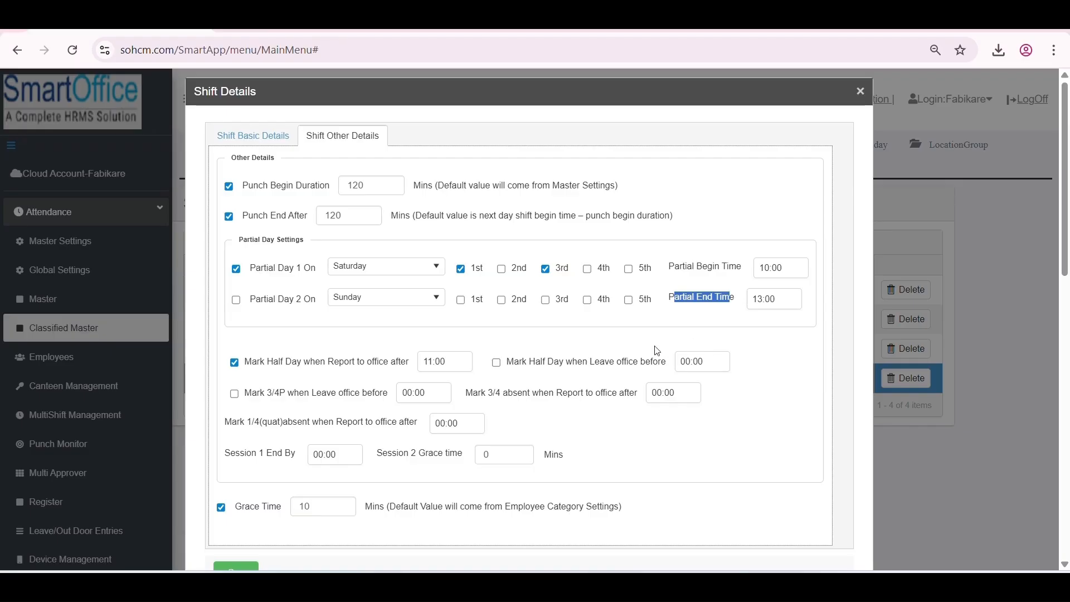
click(568, 333)
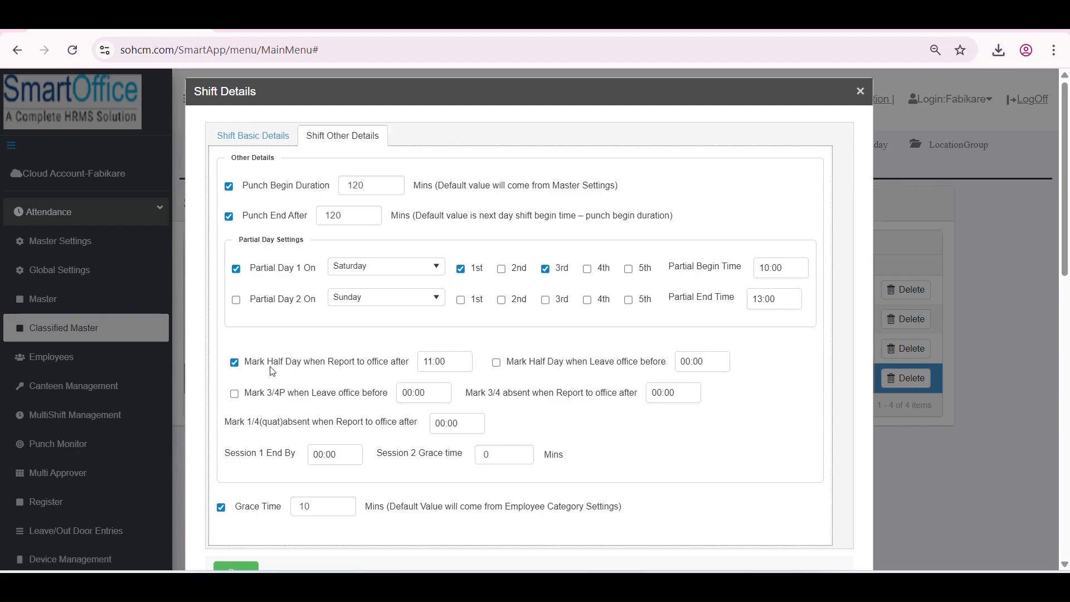
Review the shift's rules for marking half-day and three-quarter attendance, along with its grace time
drag(268, 363, 420, 383)
click(489, 375)
drag(276, 393, 389, 393)
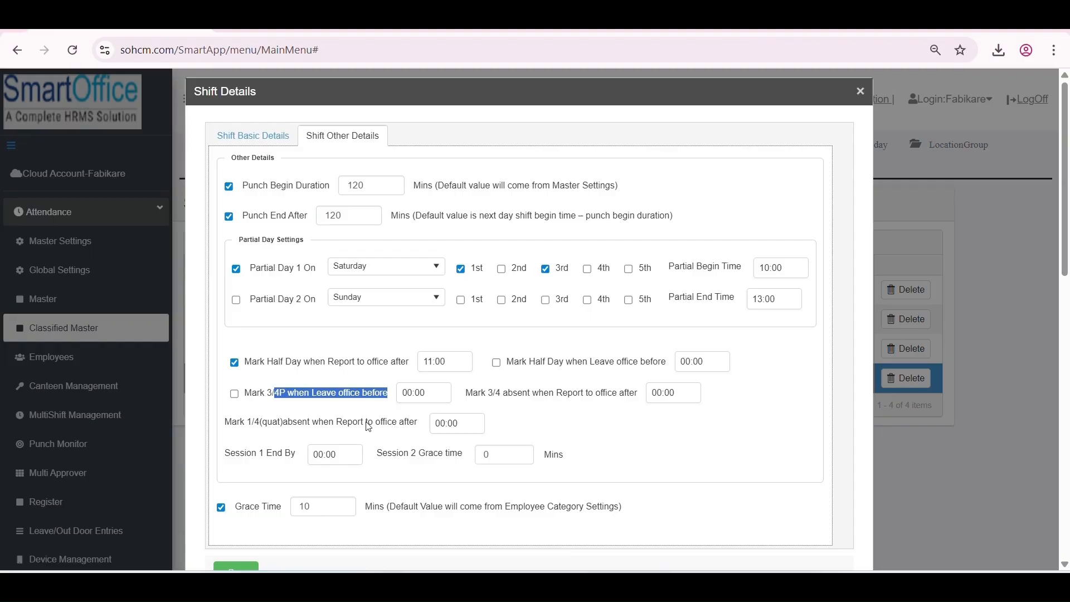
click(705, 453)
drag(267, 507, 222, 507)
click(683, 449)
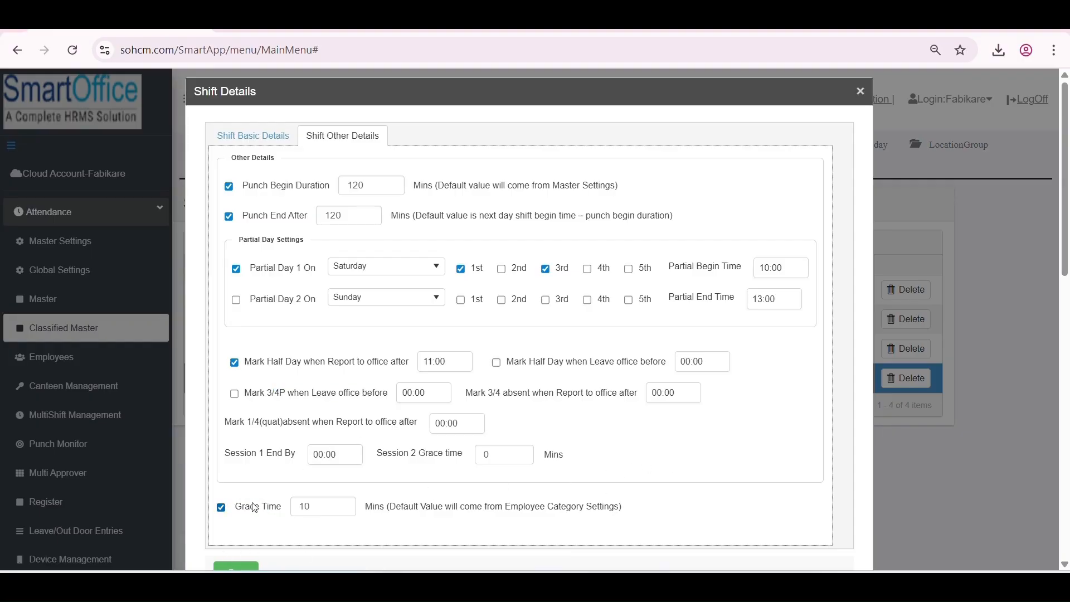
Save the General shift's details
scroll(251, 504, down, 2)
scroll(650, 209, down, 2)
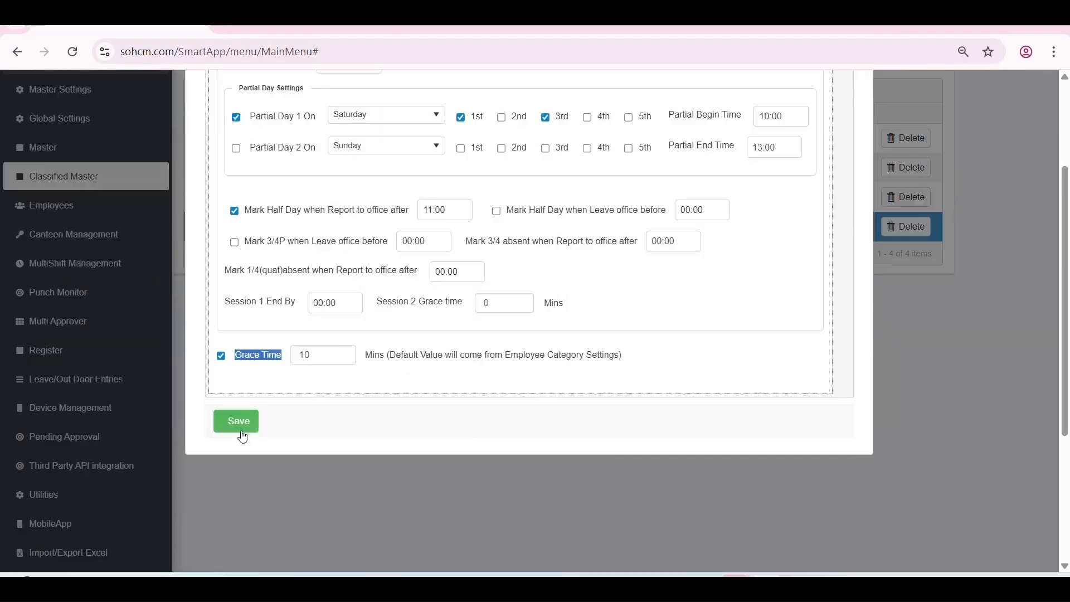
click(237, 423)
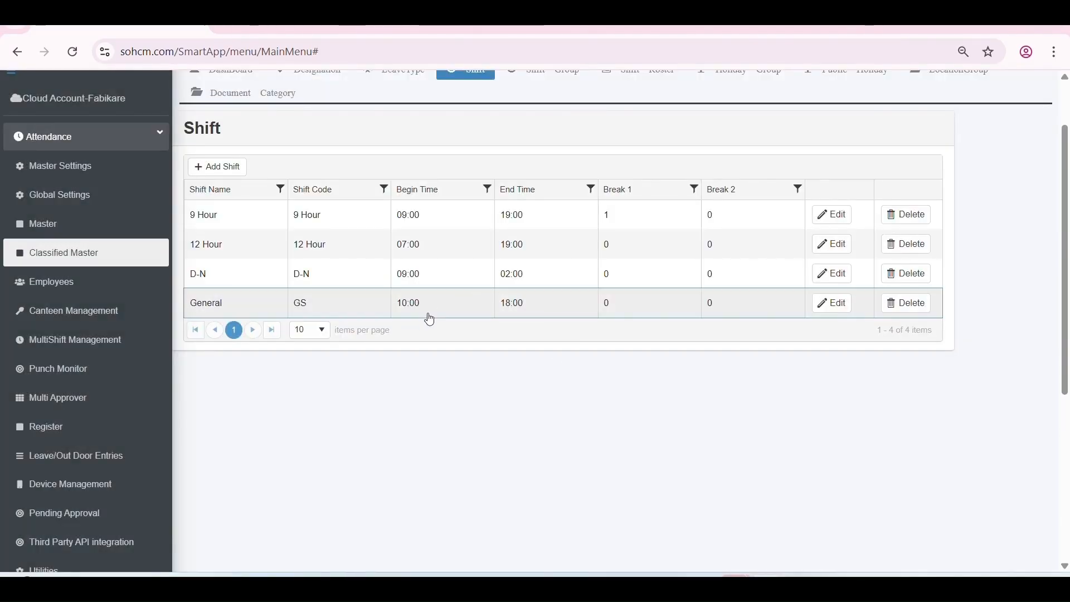
Start a new shift group in the classified master with the code MS and the name MS
scroll(449, 351, up, 2)
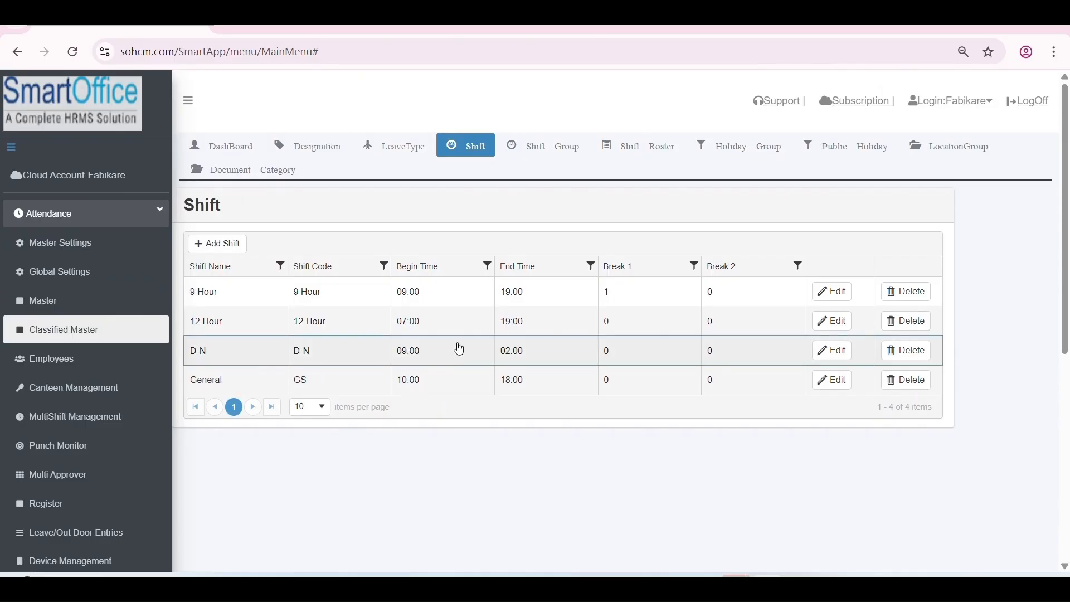
click(539, 150)
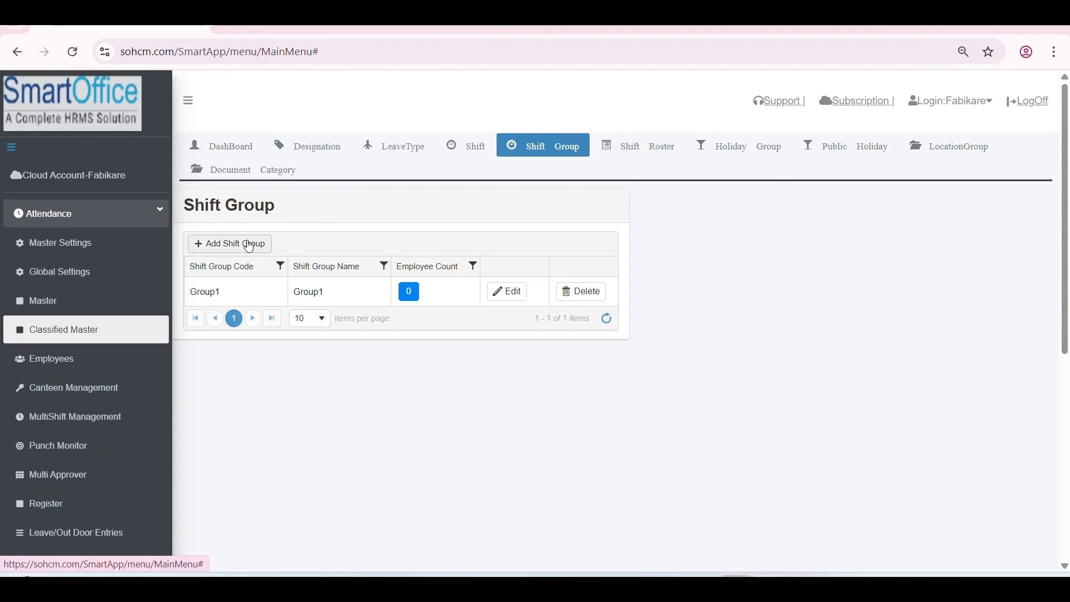
click(239, 254)
click(394, 273)
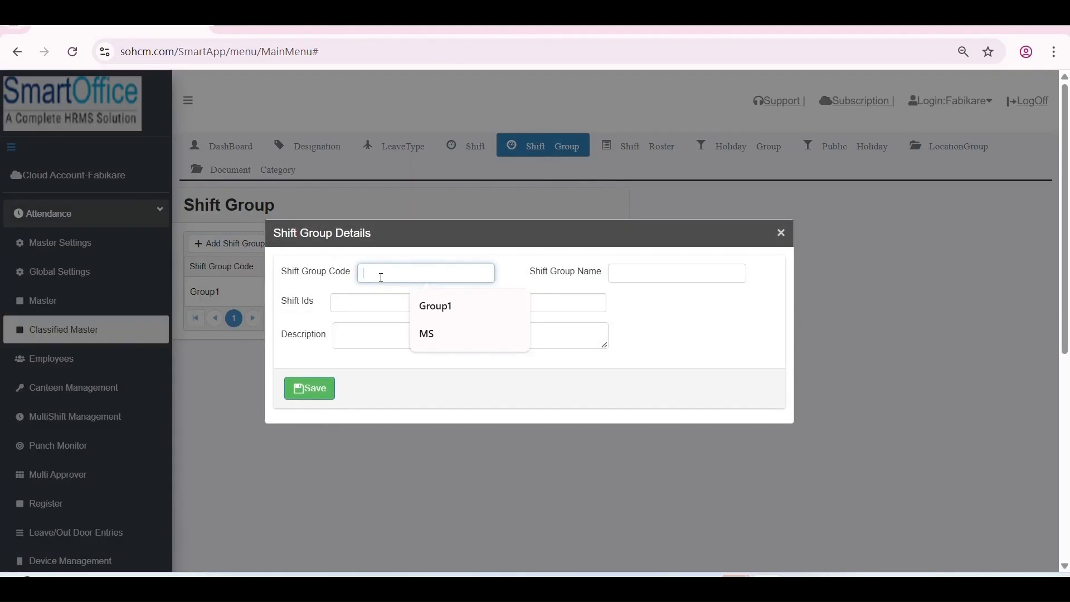
click(445, 332)
click(652, 273)
click(677, 334)
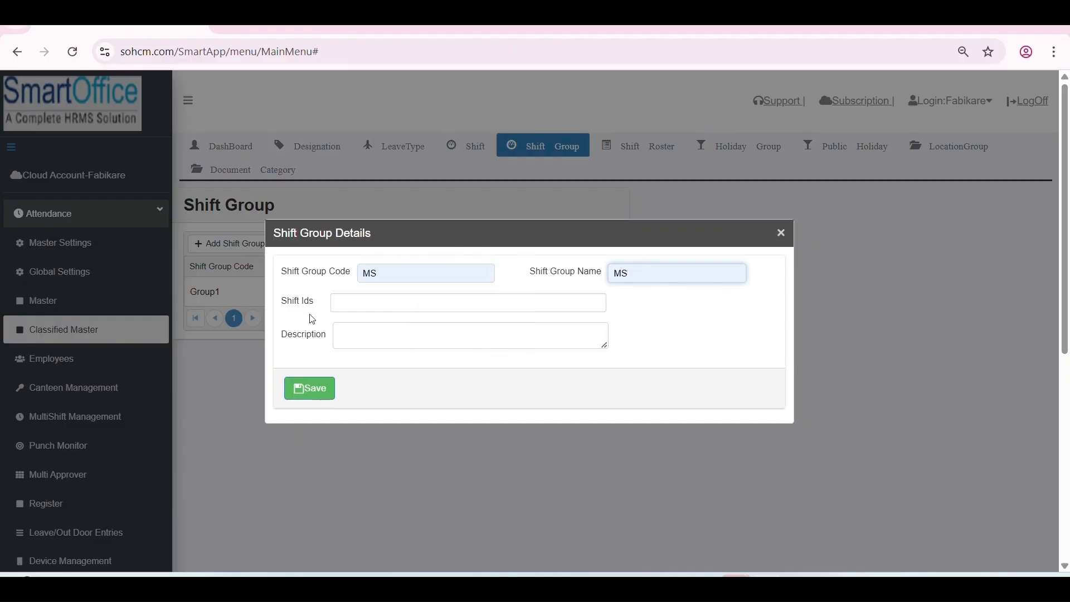
Add the GS and 9 Hour shifts to the MS shift group and save it
click(346, 302)
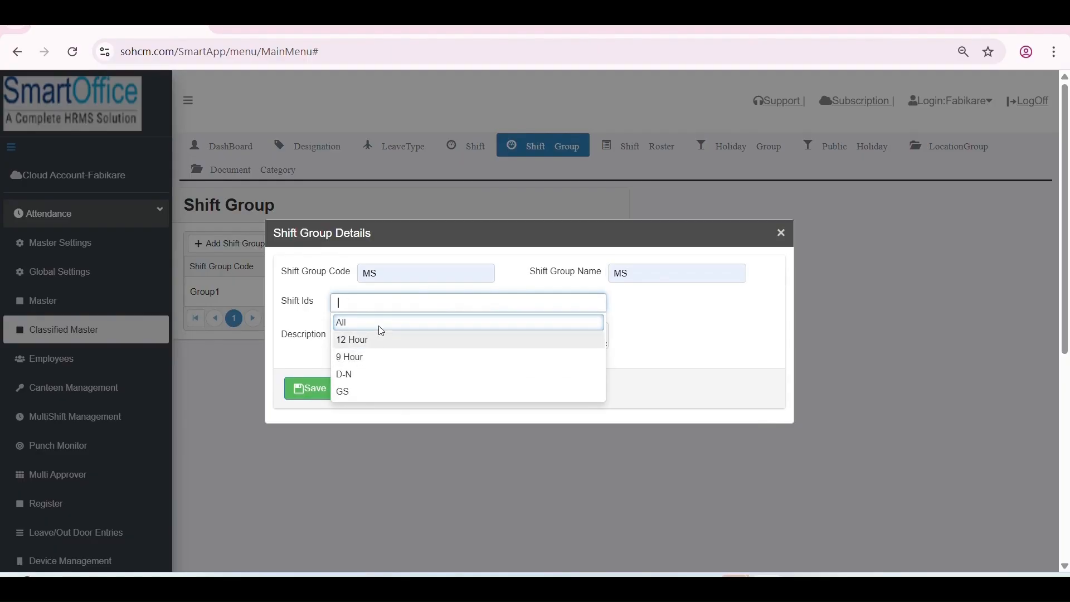
click(368, 391)
click(390, 303)
click(368, 357)
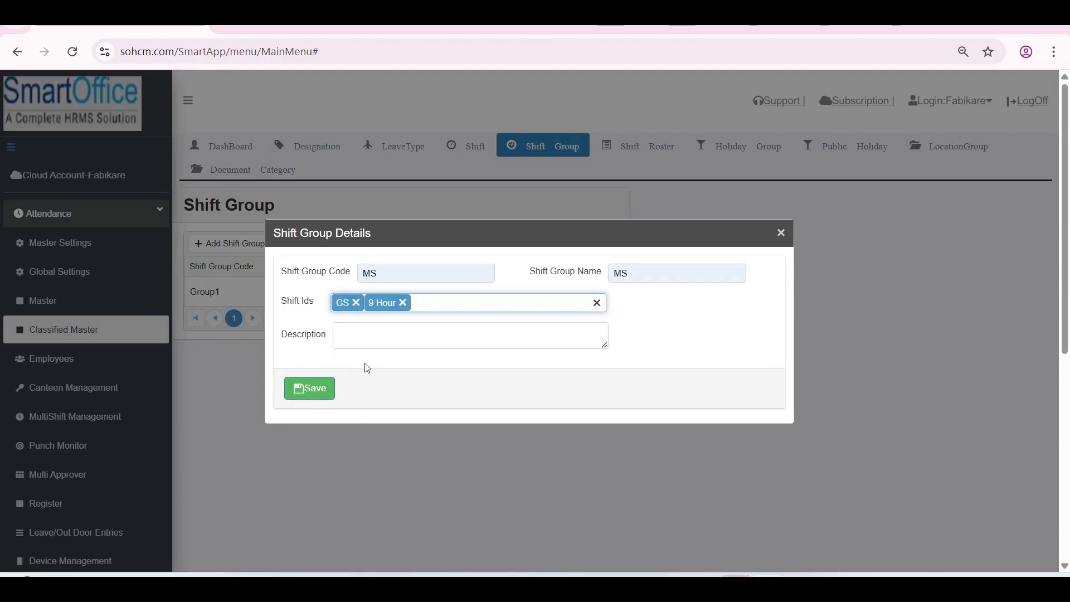
click(312, 396)
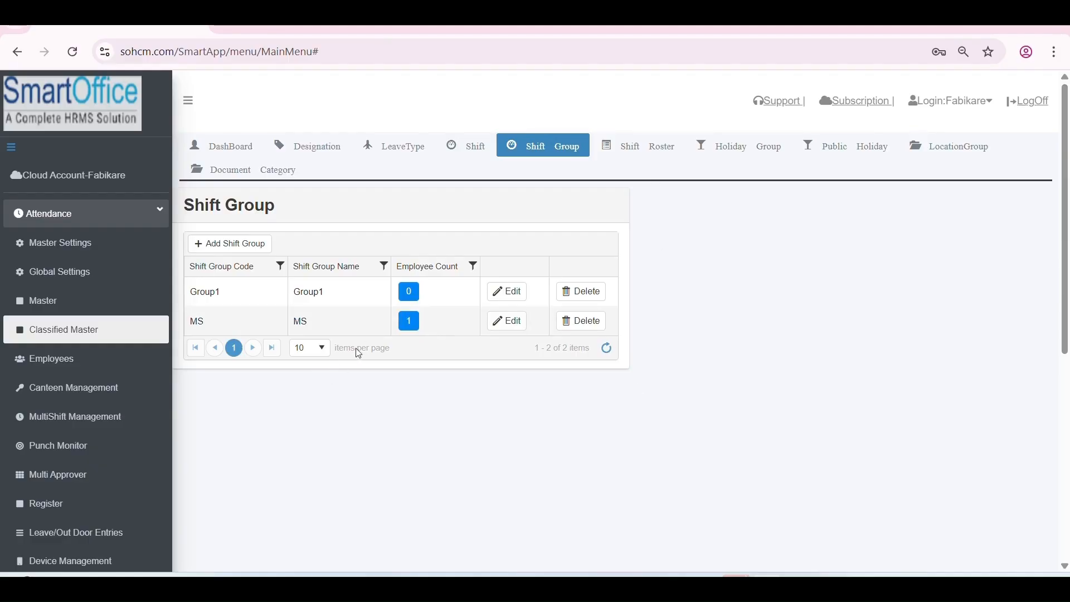
Open the details of the third employee in the attendance employee list
click(112, 363)
click(304, 146)
scroll(401, 379, down, 3)
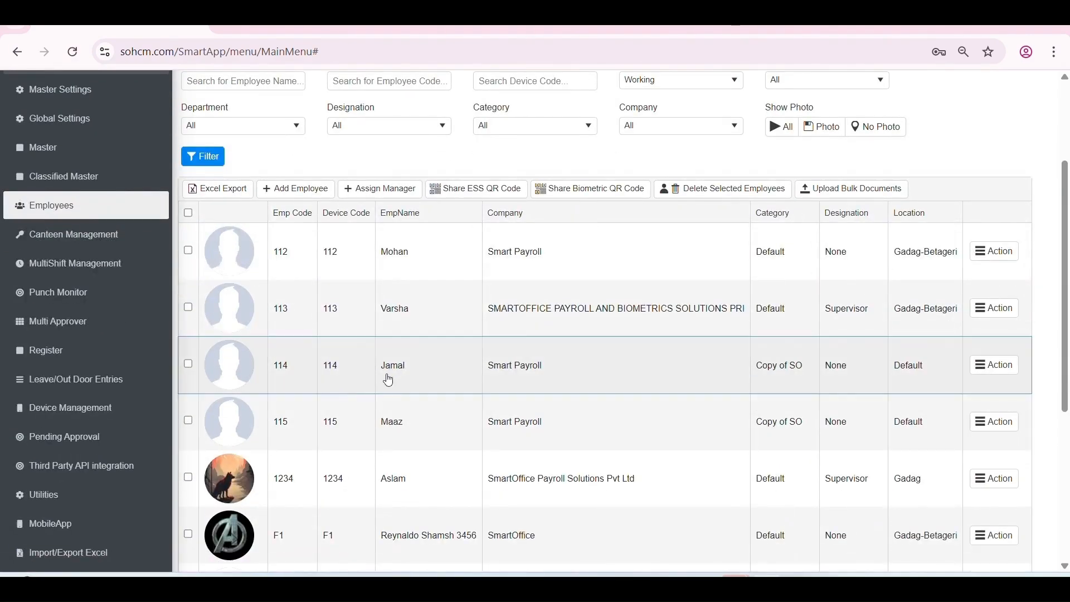
double_click(425, 382)
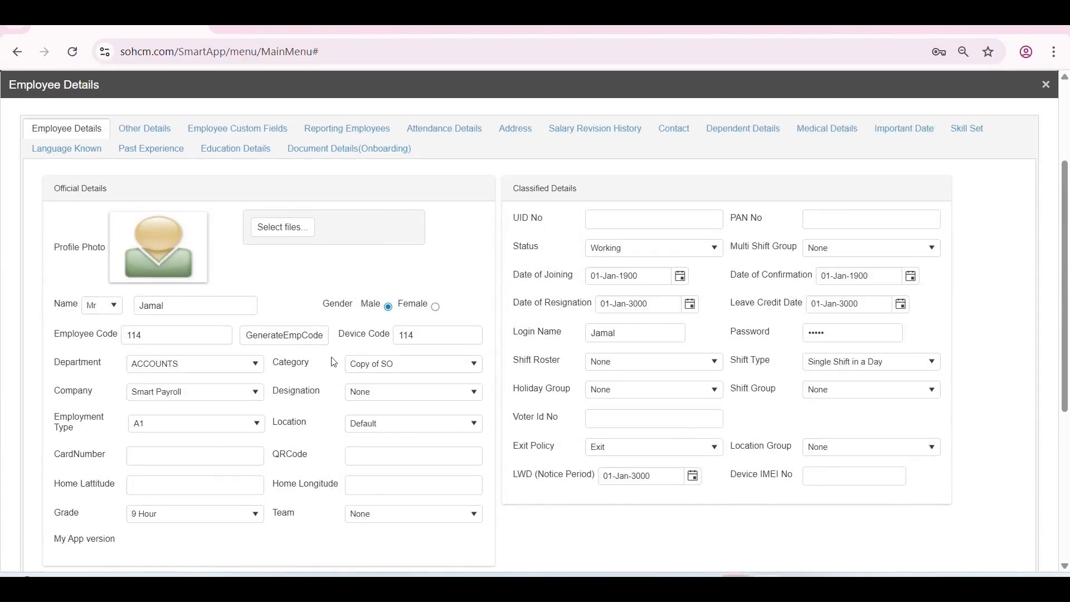
Assign the MS shift group to the employee and save the record
click(815, 389)
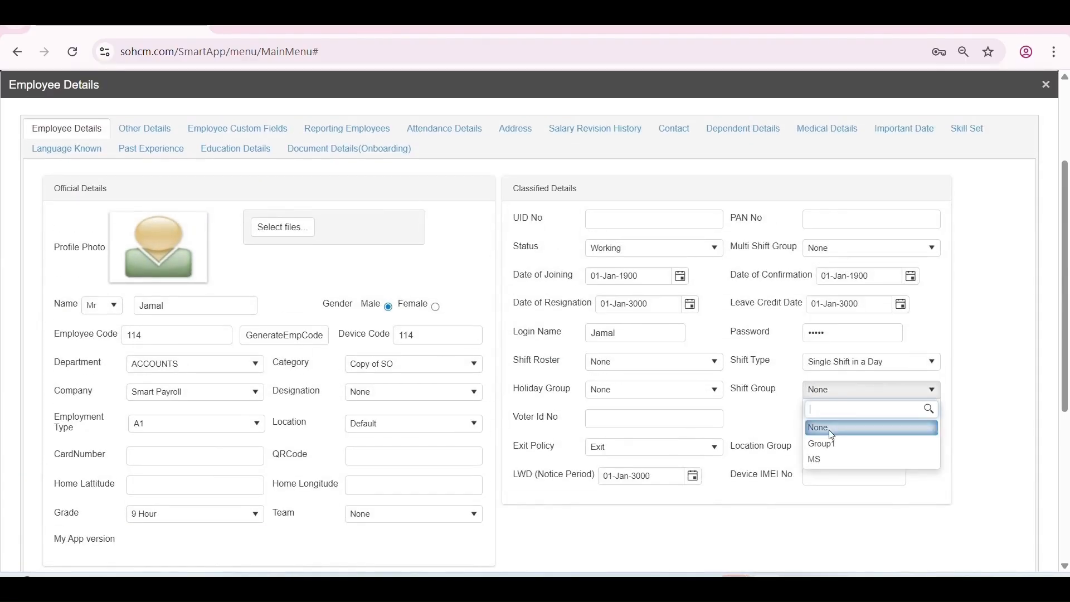
click(828, 461)
scroll(390, 473, down, 4)
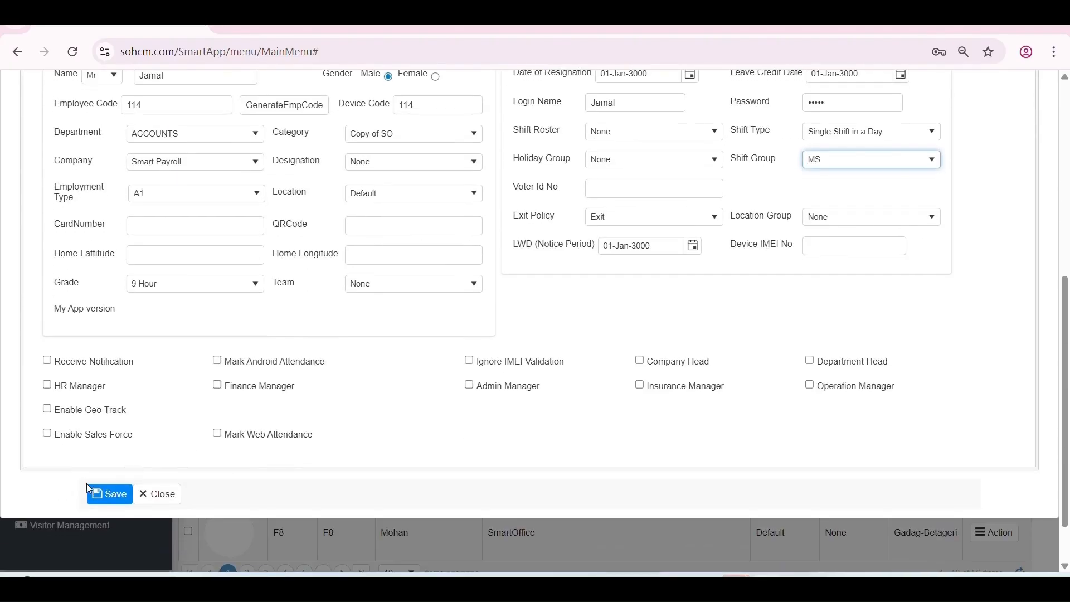
click(110, 493)
Select all listed employees and open the bulk shift group update for them
scroll(294, 279, up, 1)
scroll(293, 279, up, 3)
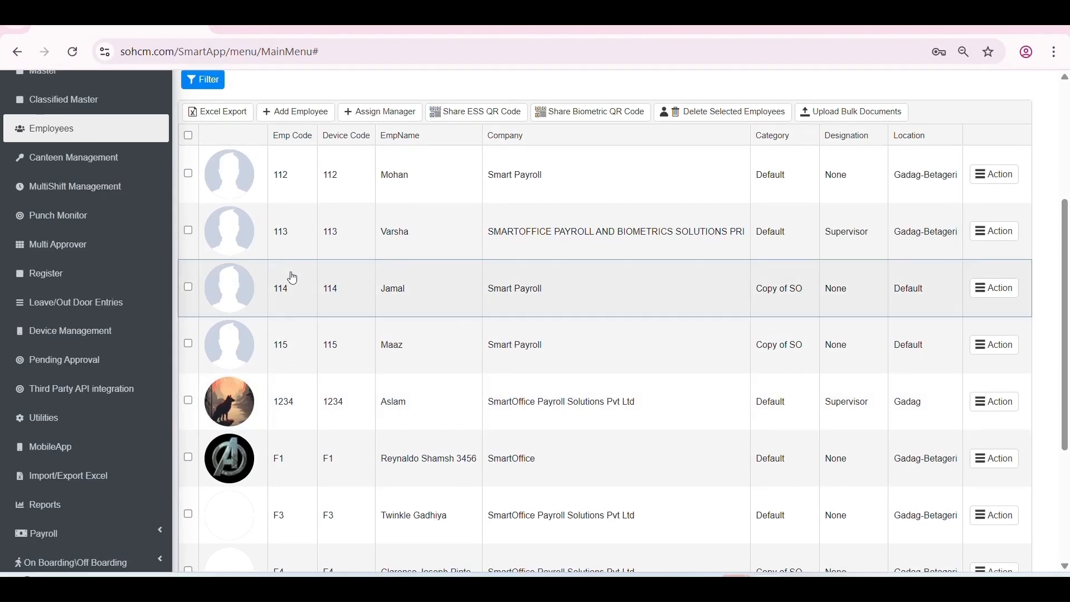
click(189, 135)
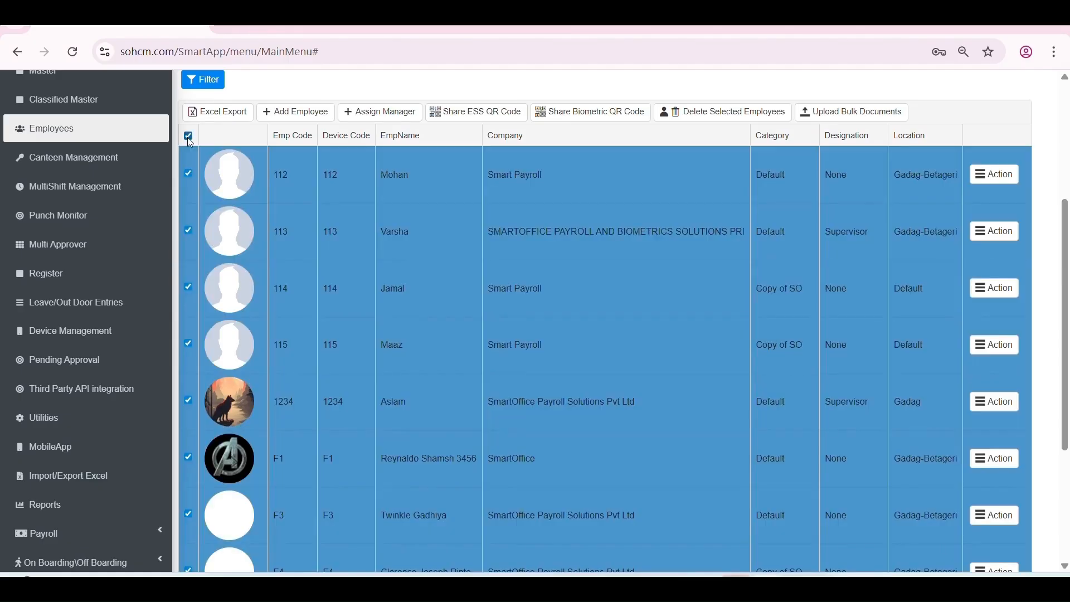
right_click(556, 353)
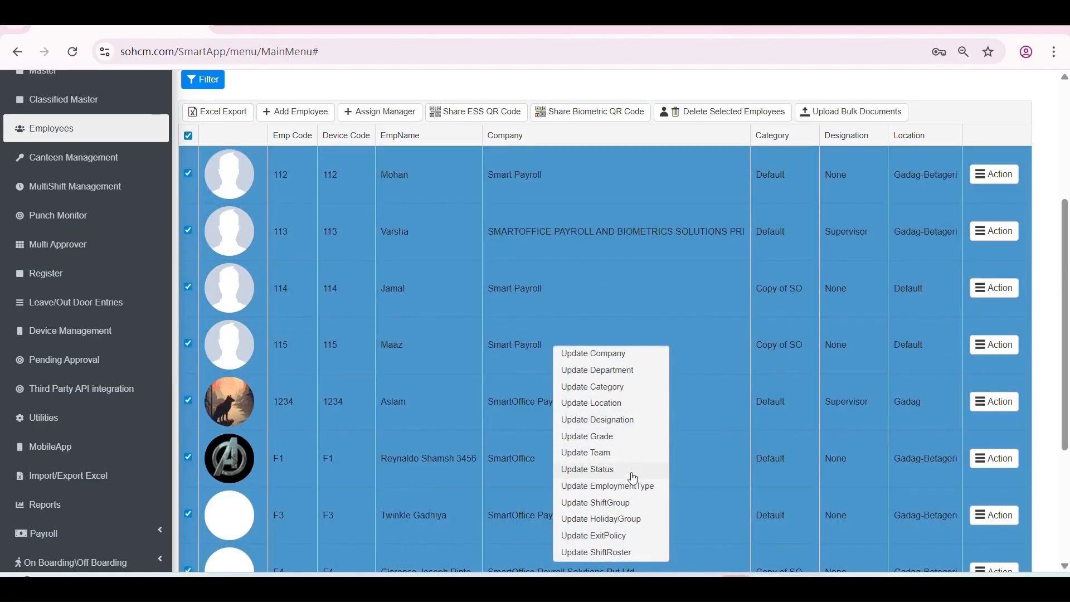
click(637, 502)
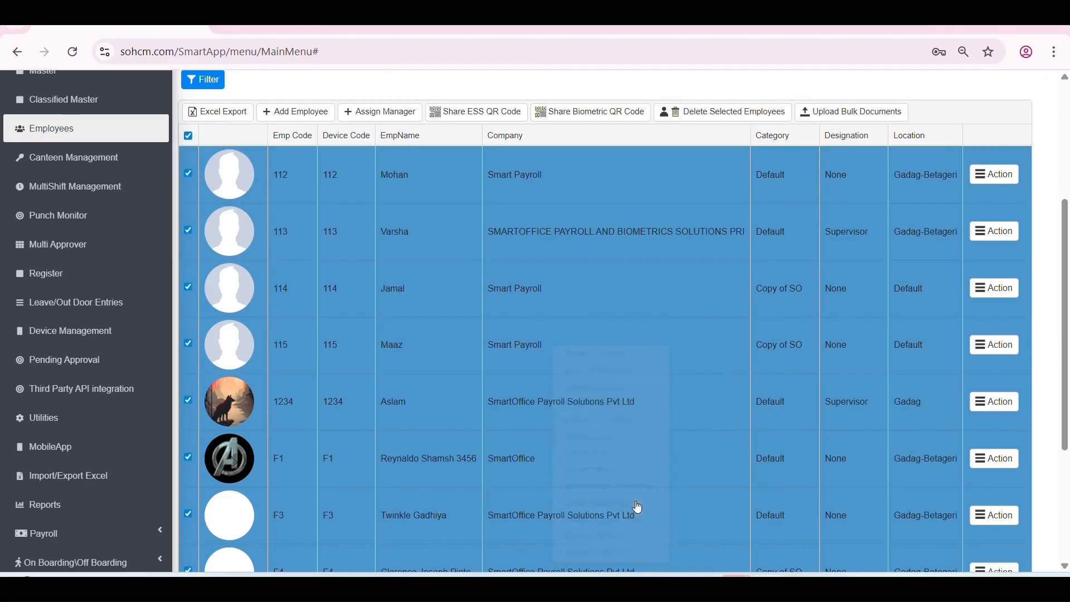
click(688, 283)
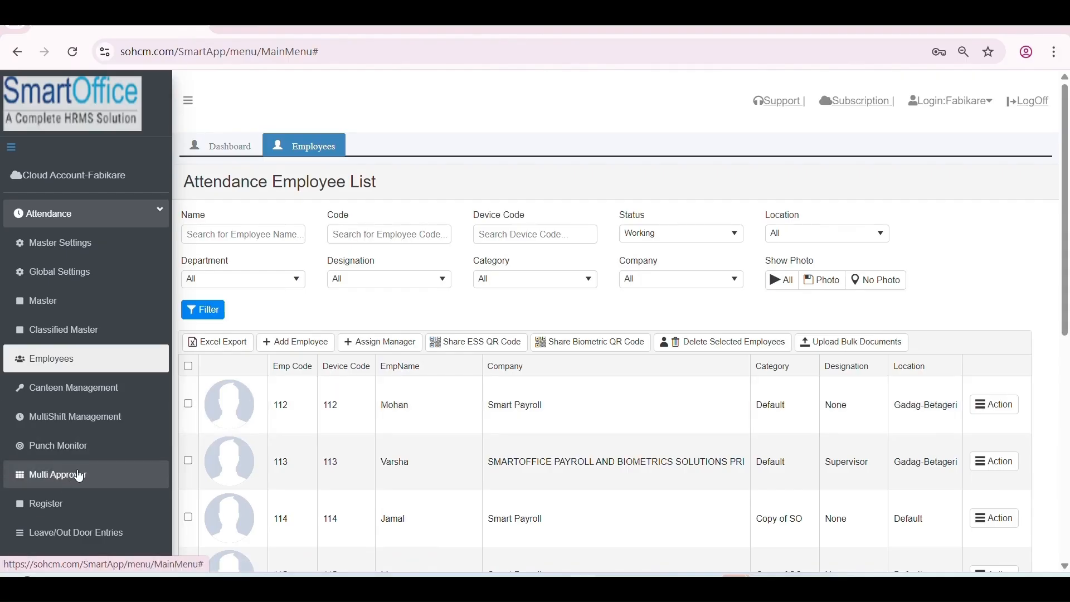
Open the Shift group format under Import Employee Selected Details for editing and select its ShiftGroup field
scroll(80, 475, down, 4)
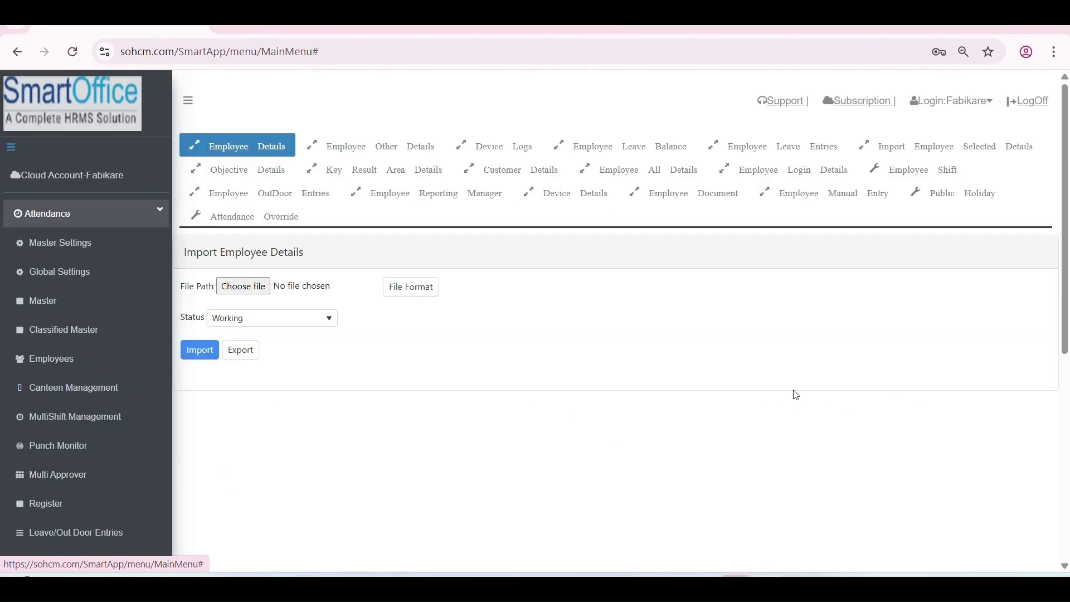
click(931, 150)
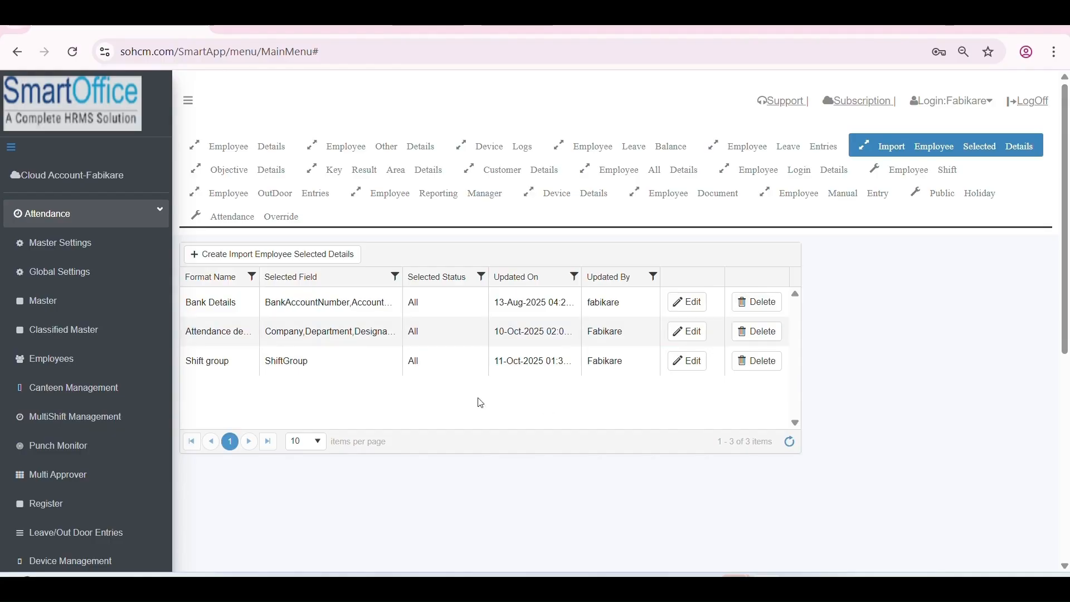
click(689, 363)
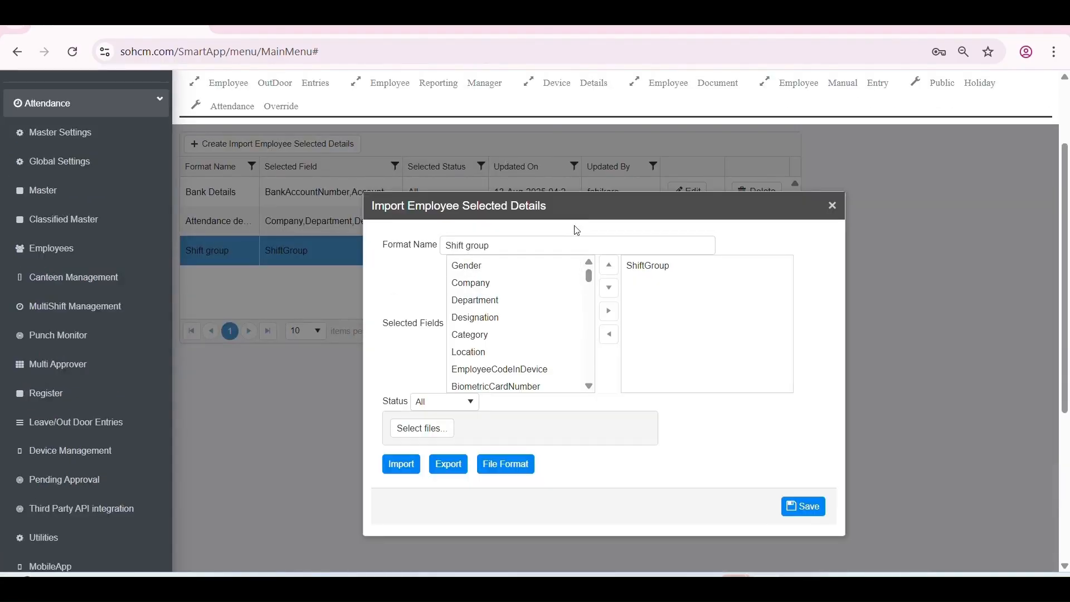
click(659, 273)
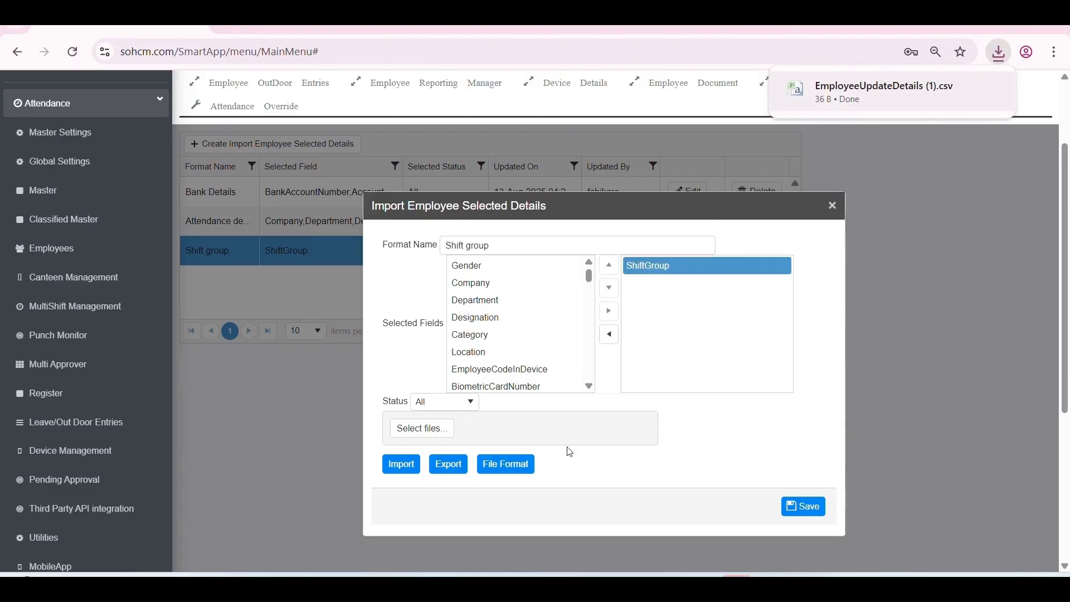
Open the downloaded EmployeeUpdateDetails file in Excel and review the EmployeeCode, EmployeeName and ShiftGroup columns
mouse_move(869, 93)
click(907, 92)
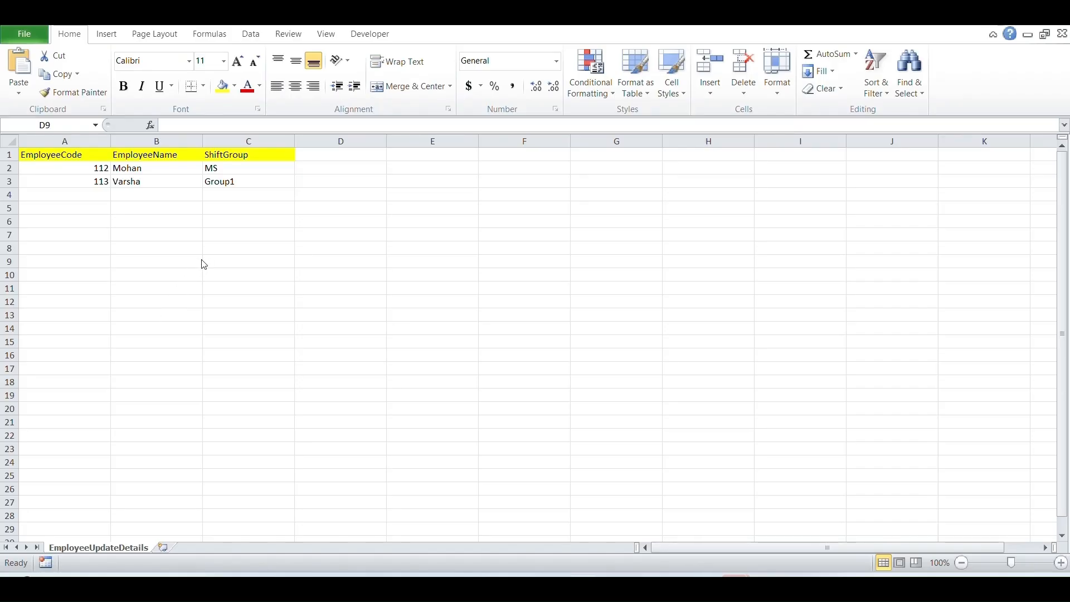
drag(87, 156, 83, 181)
drag(172, 163, 170, 181)
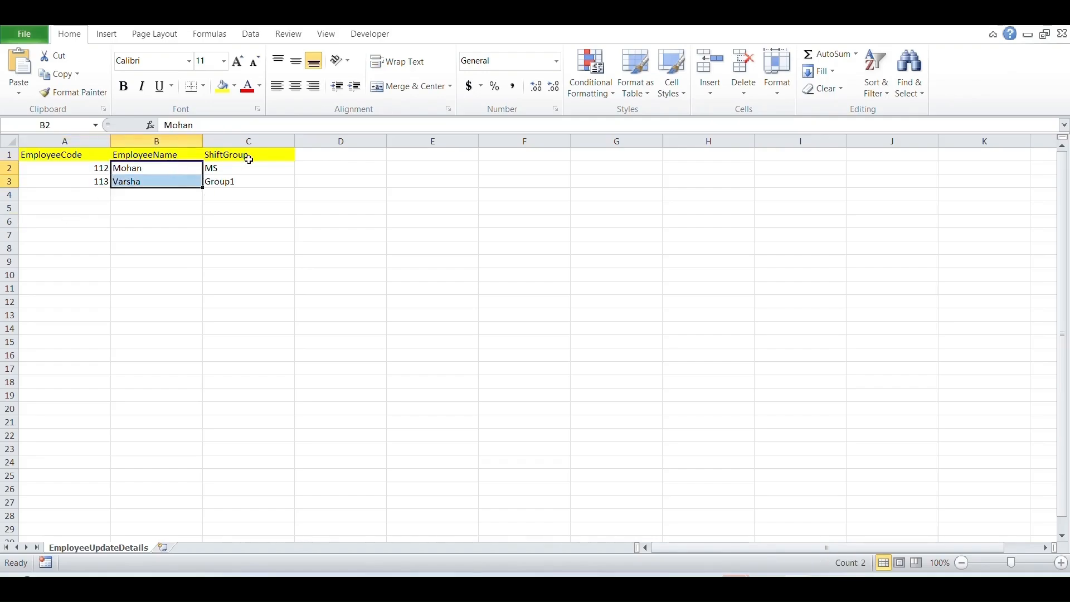
drag(245, 158, 245, 189)
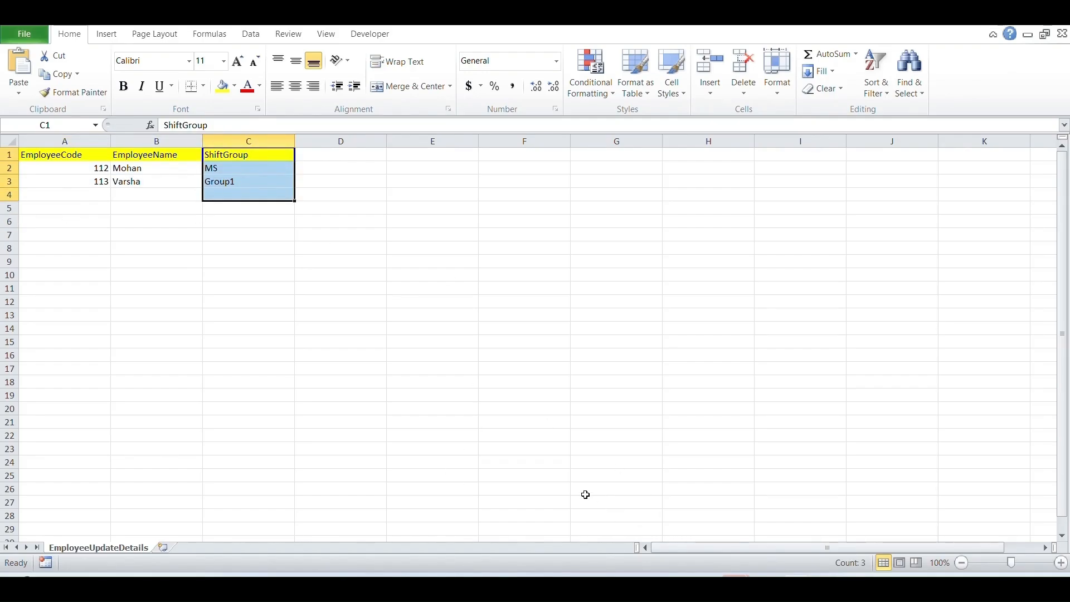
click(583, 449)
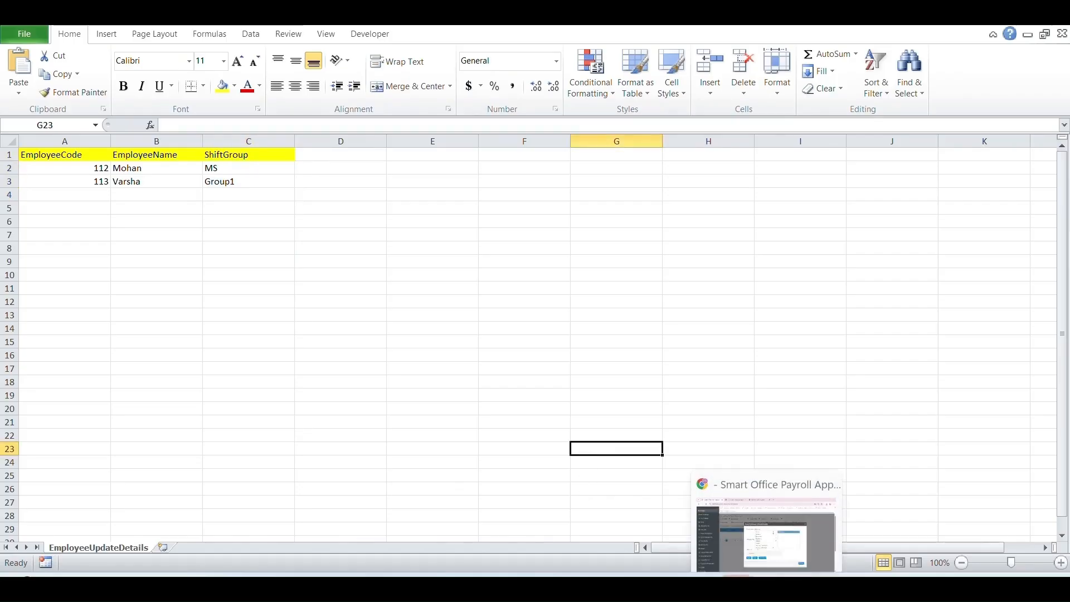
Save EmployeeUpdateDetails.csv, keeping the CSV format, and return to the SmartOffice import window in Chrome
click(631, 399)
key(ctrl+s)
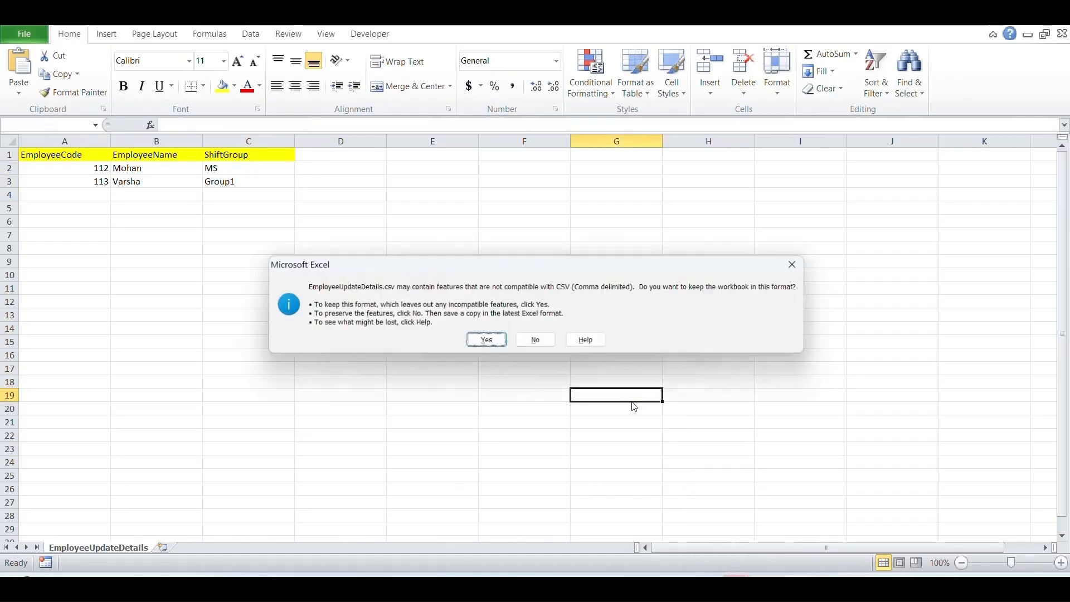
click(499, 341)
click(767, 587)
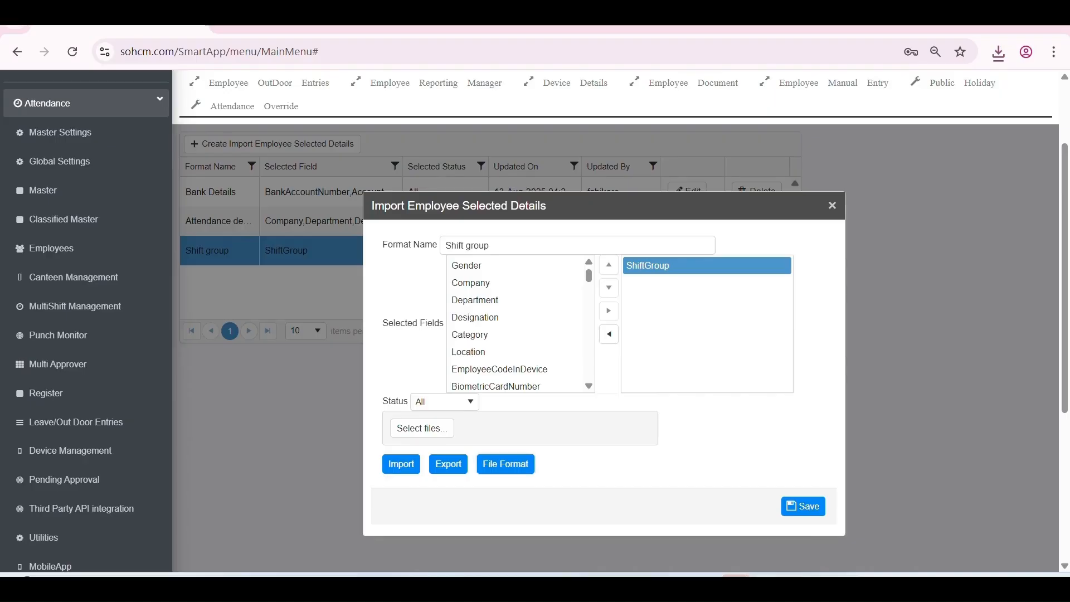
Attach EmployeeUpdateDetails.csv from Downloads to the Shift group format and import it
click(422, 428)
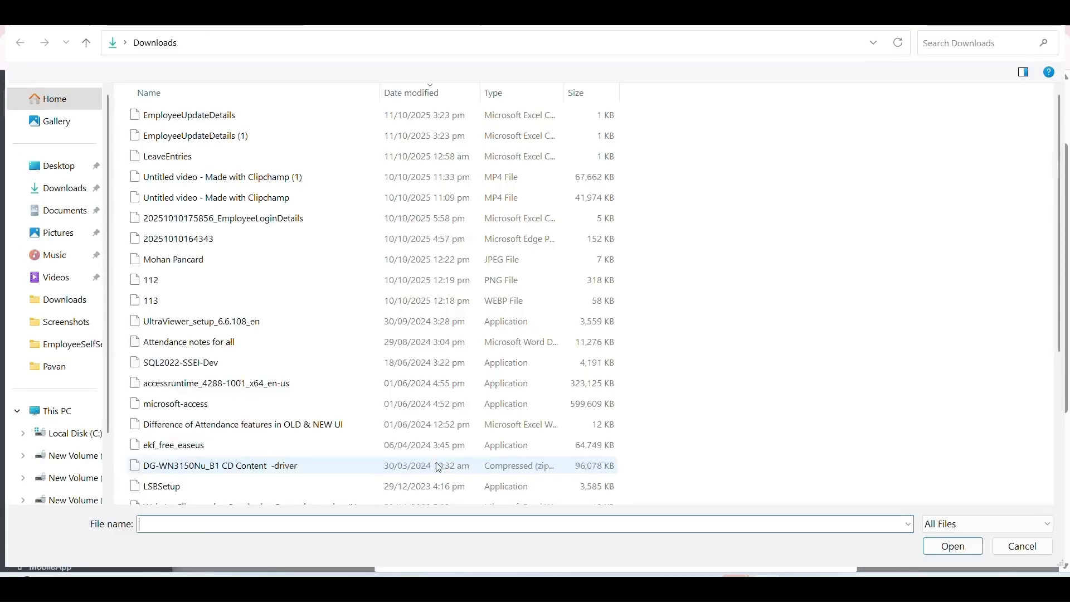
double_click(226, 120)
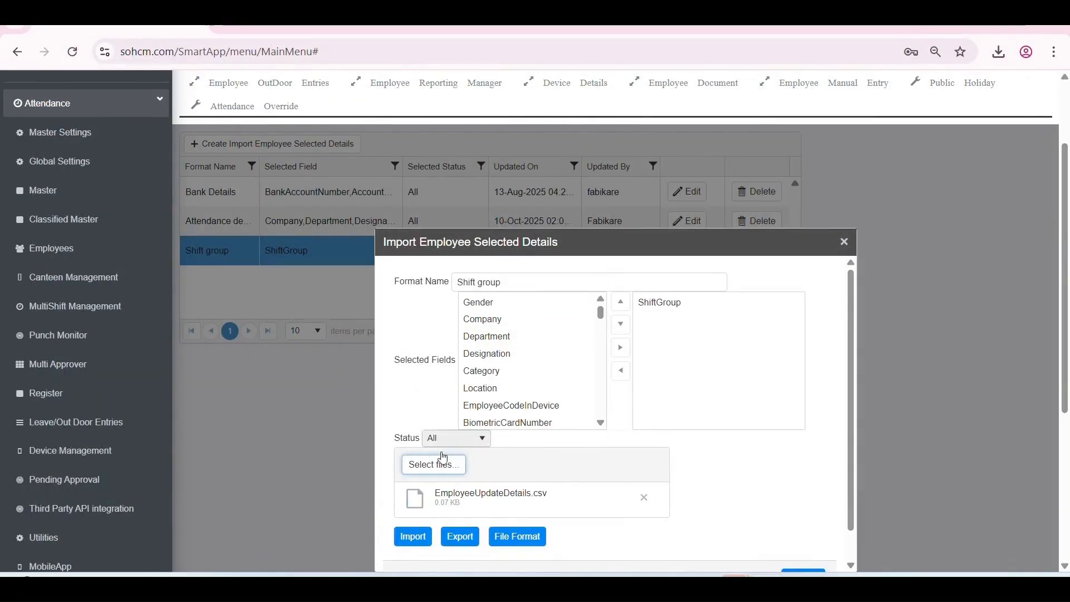
scroll(532, 402, down, 1)
scroll(821, 389, down, 1)
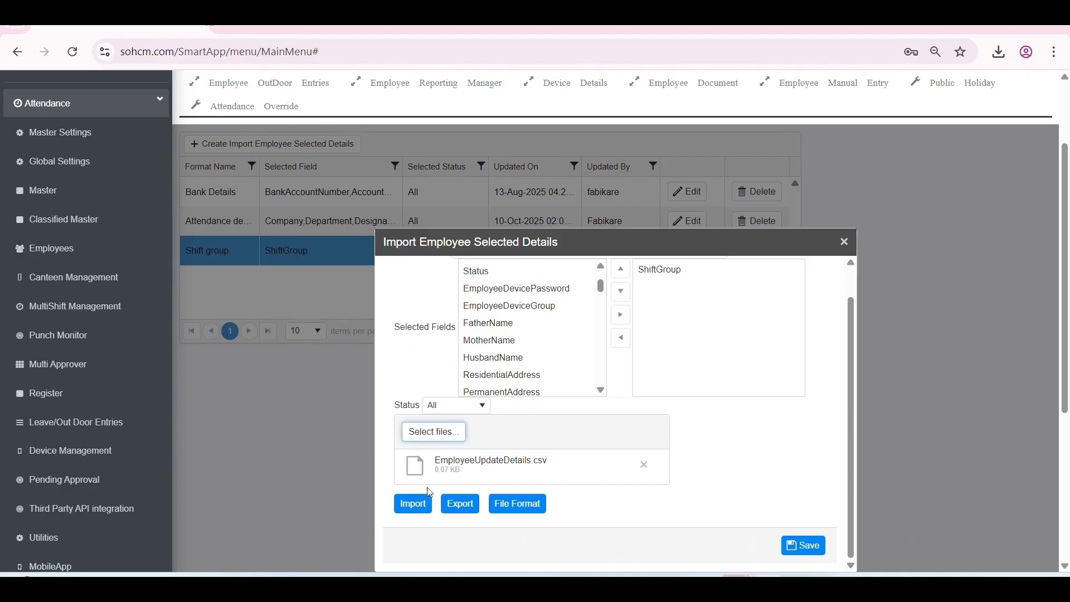
click(411, 505)
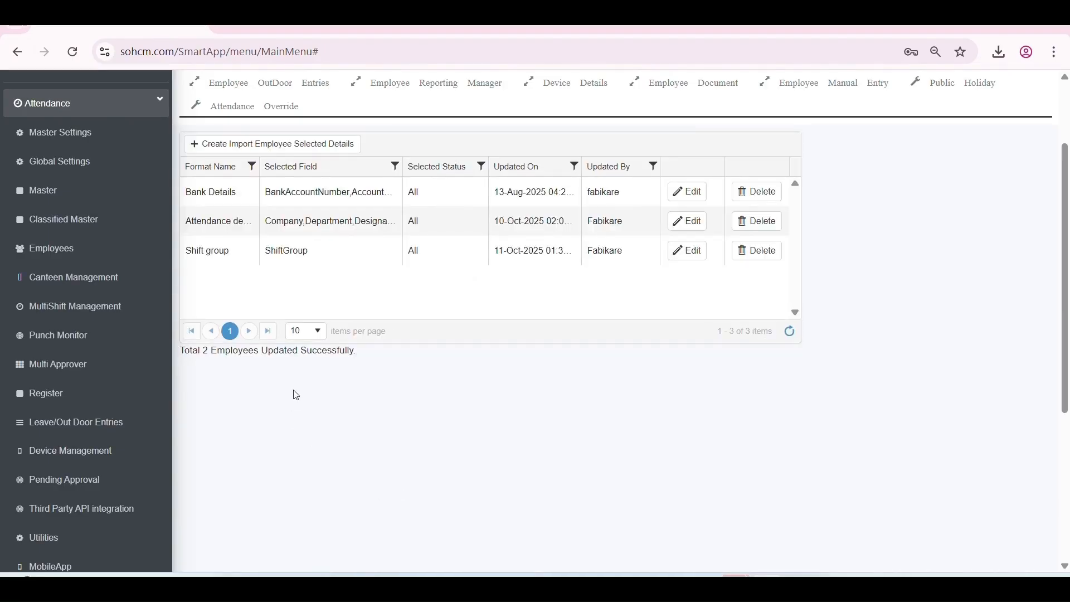
Check the assigned shift group in the details of the first two employees in the attendance employee list
click(52, 247)
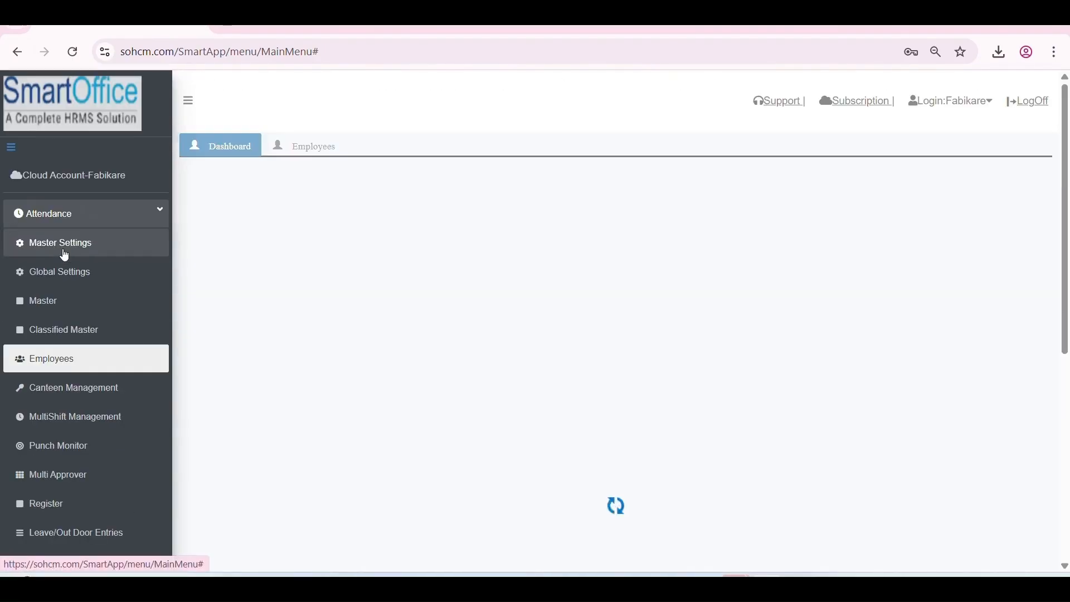
click(313, 144)
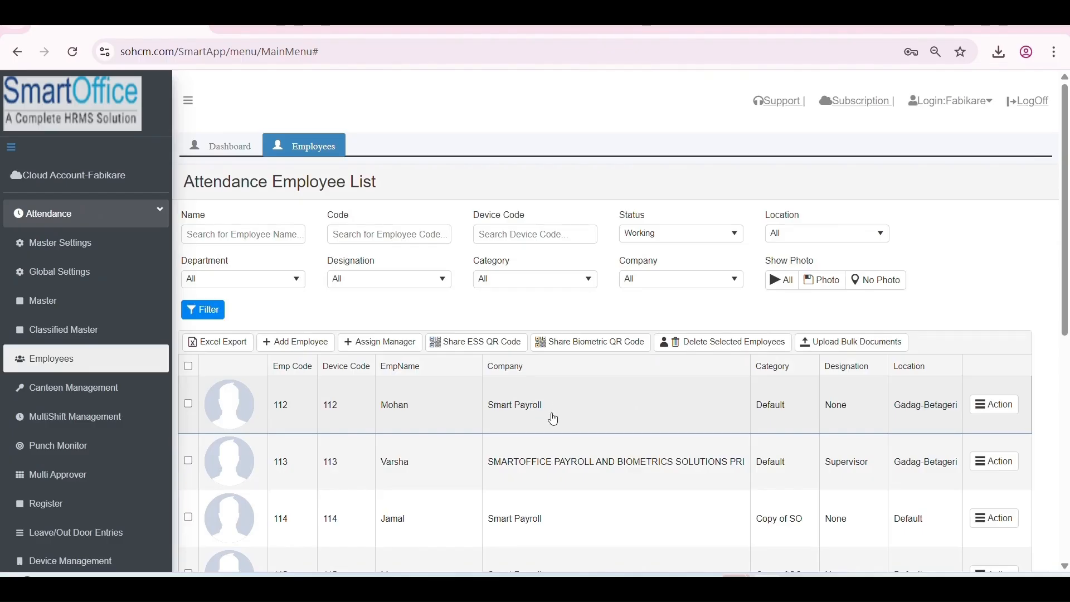
click(554, 418)
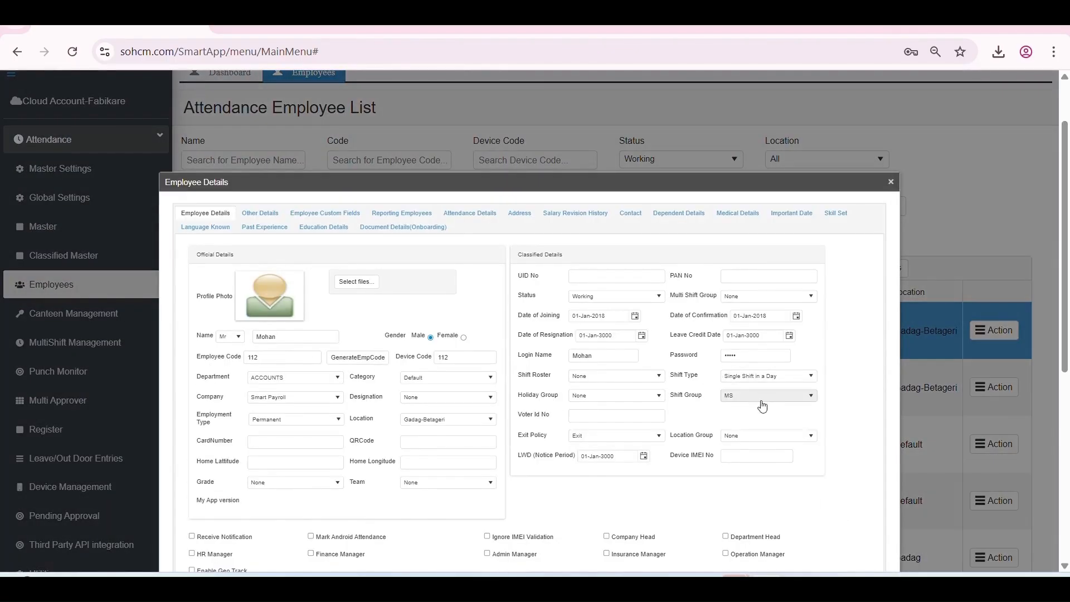
click(762, 397)
click(856, 382)
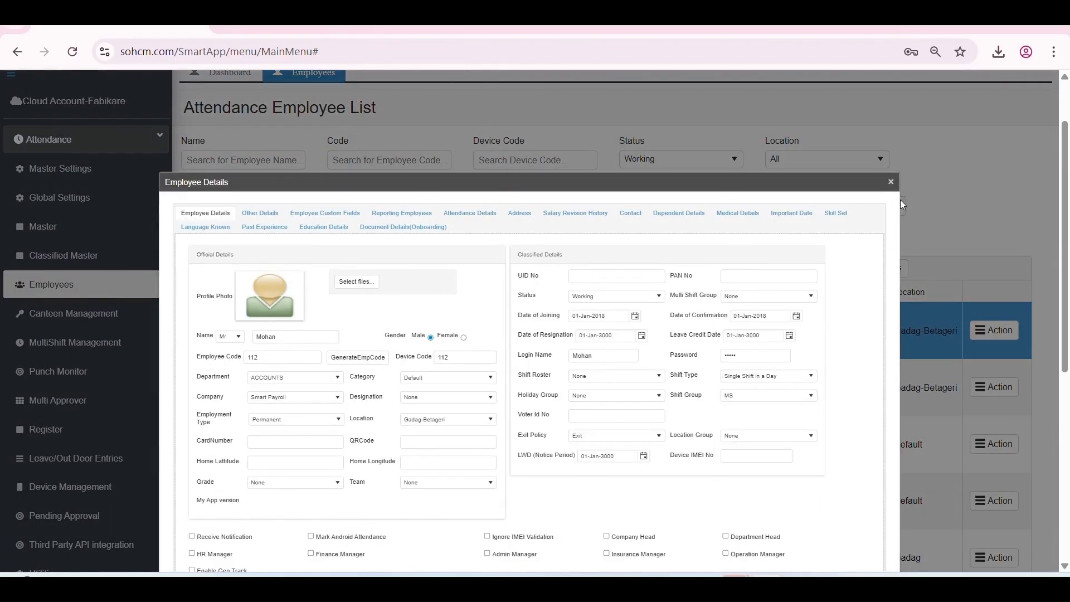
scroll(900, 199, down, 1)
click(891, 107)
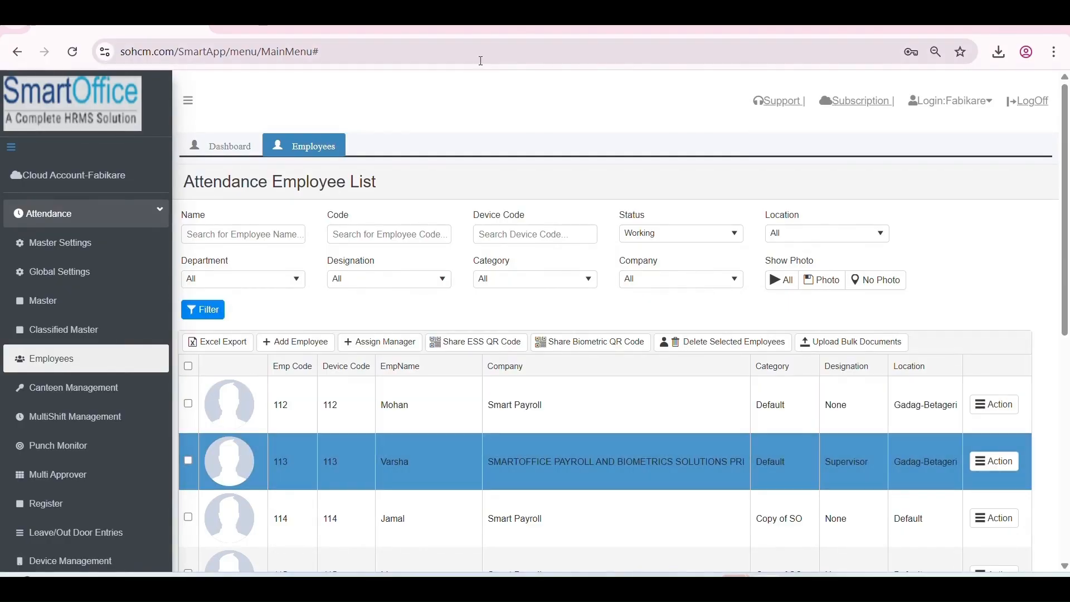